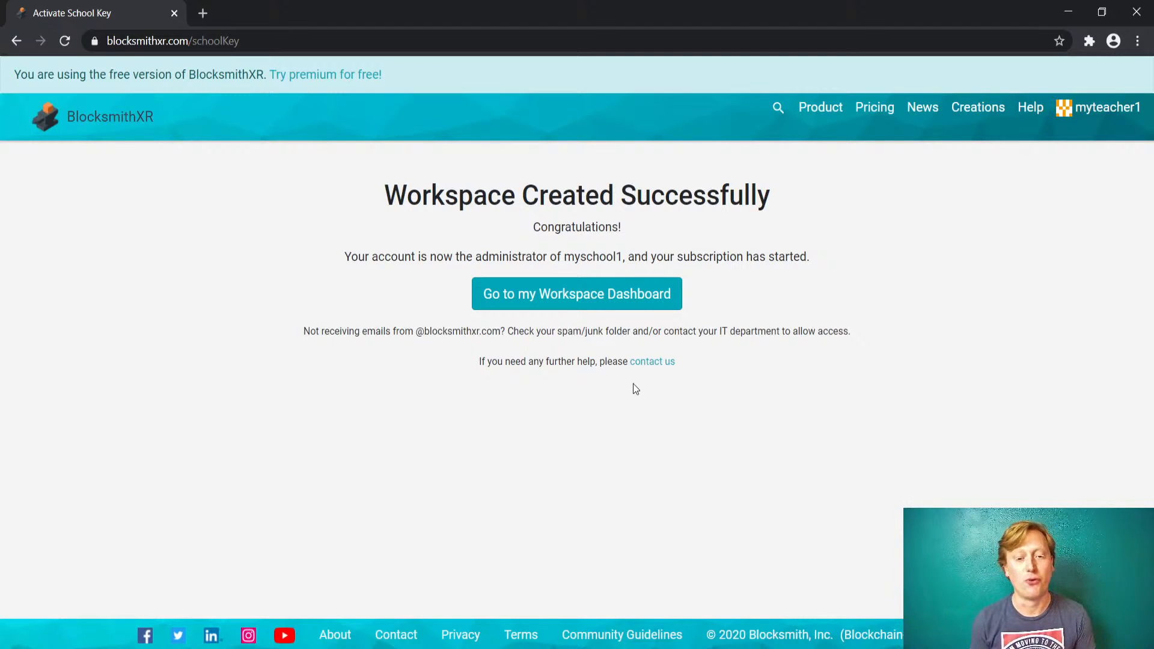
- Open the new myschool1 workspace's dashboard from the Workspace Created Successfully page
{"action": "left_click", "coordinate": [546, 294]}
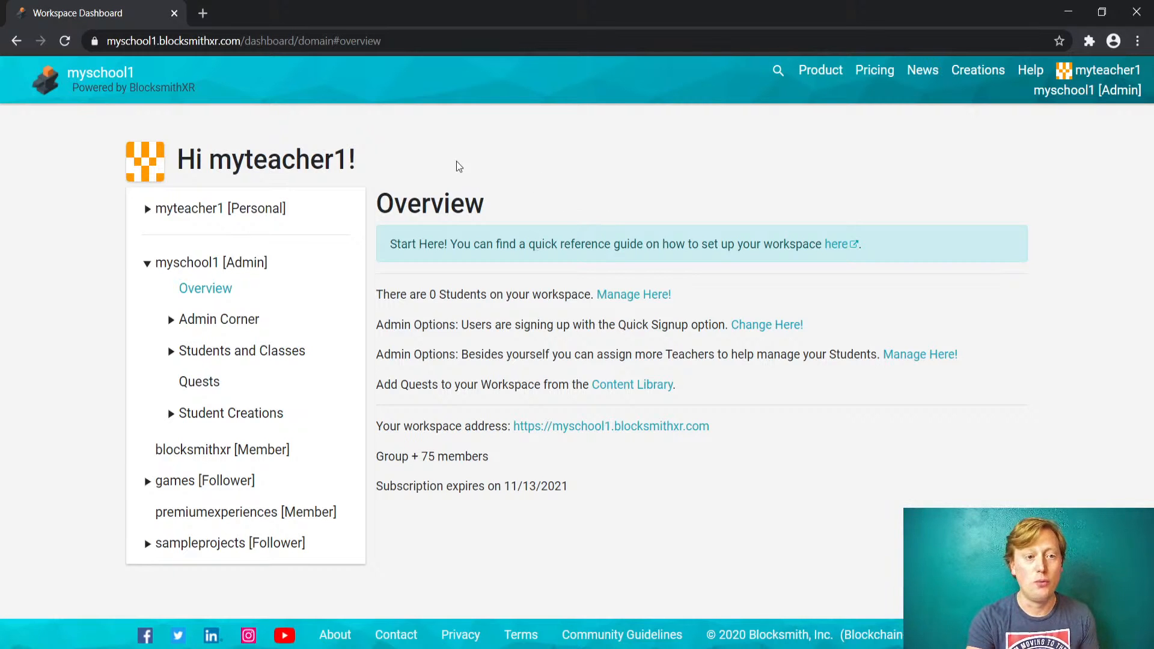
- Go to the myschool1 workspace home page using the header logo
{"action": "left_click", "coordinate": [83, 78]}
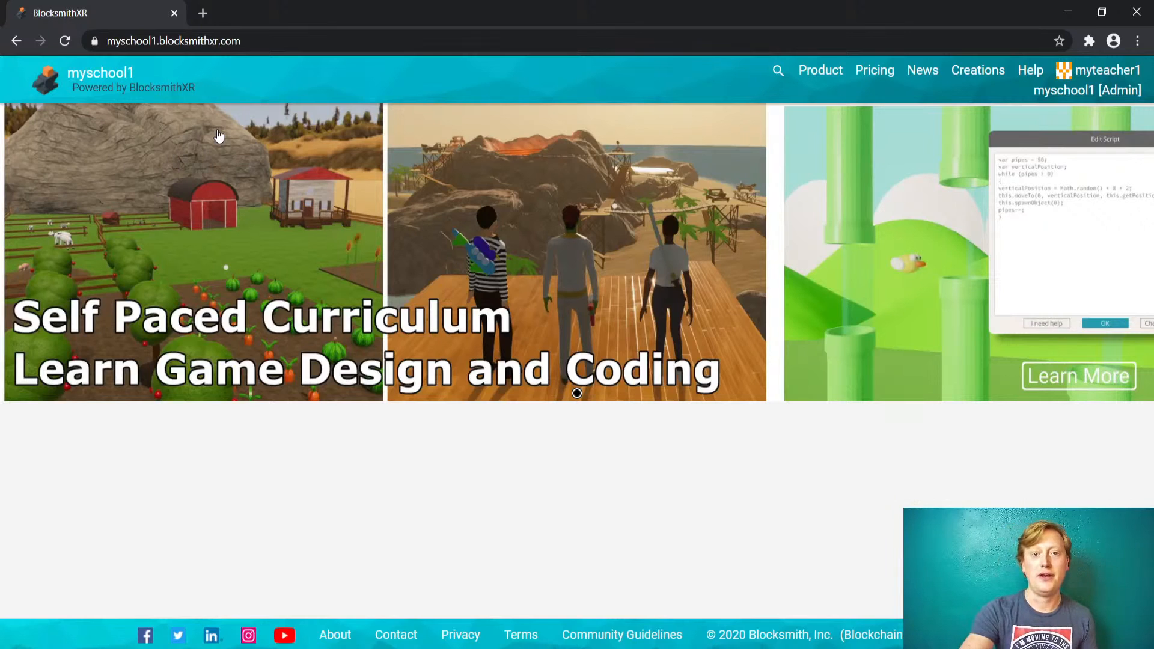
- Return to the myschool1 dashboard Overview through the 'myschool1 [Admin]' header link
{"action": "mouse_move", "coordinate": [1055, 92]}
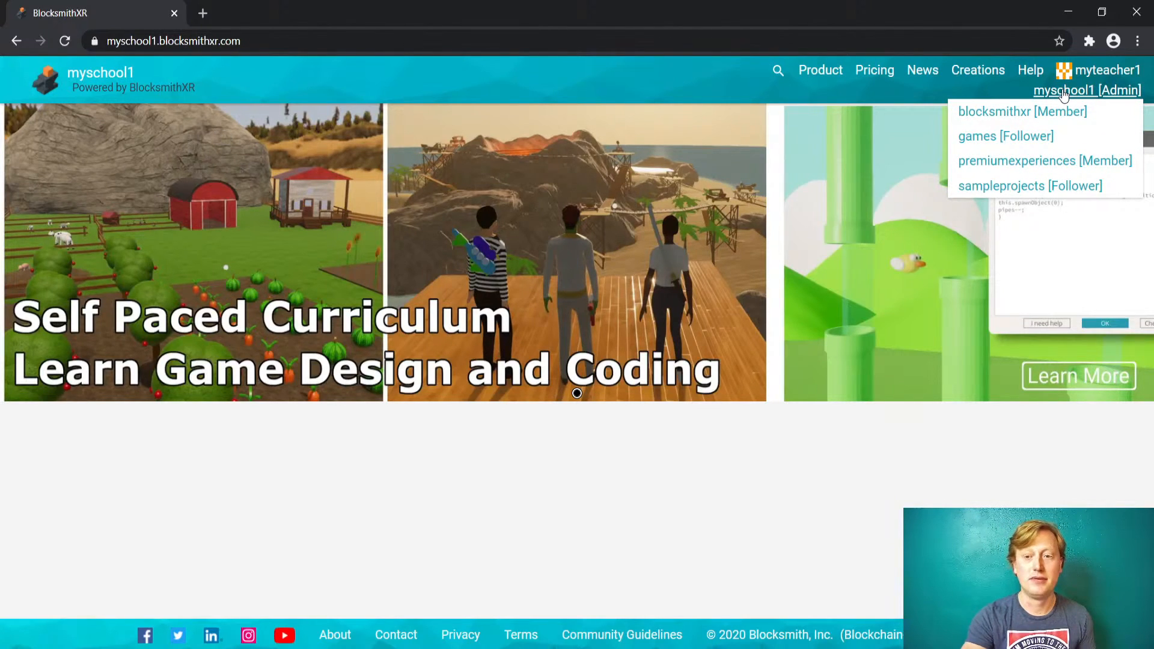
{"action": "left_click", "coordinate": [1063, 92]}
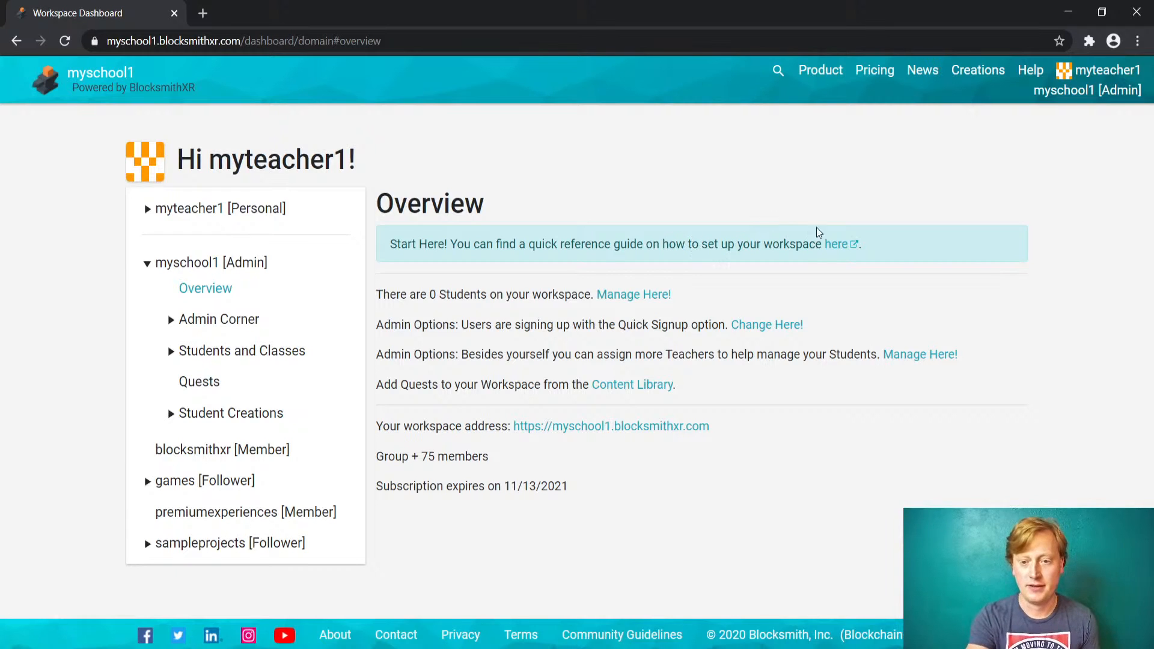
- Open the How to Setup your Workspace guide from the Start Here! banner link
{"action": "left_click", "coordinate": [837, 244]}
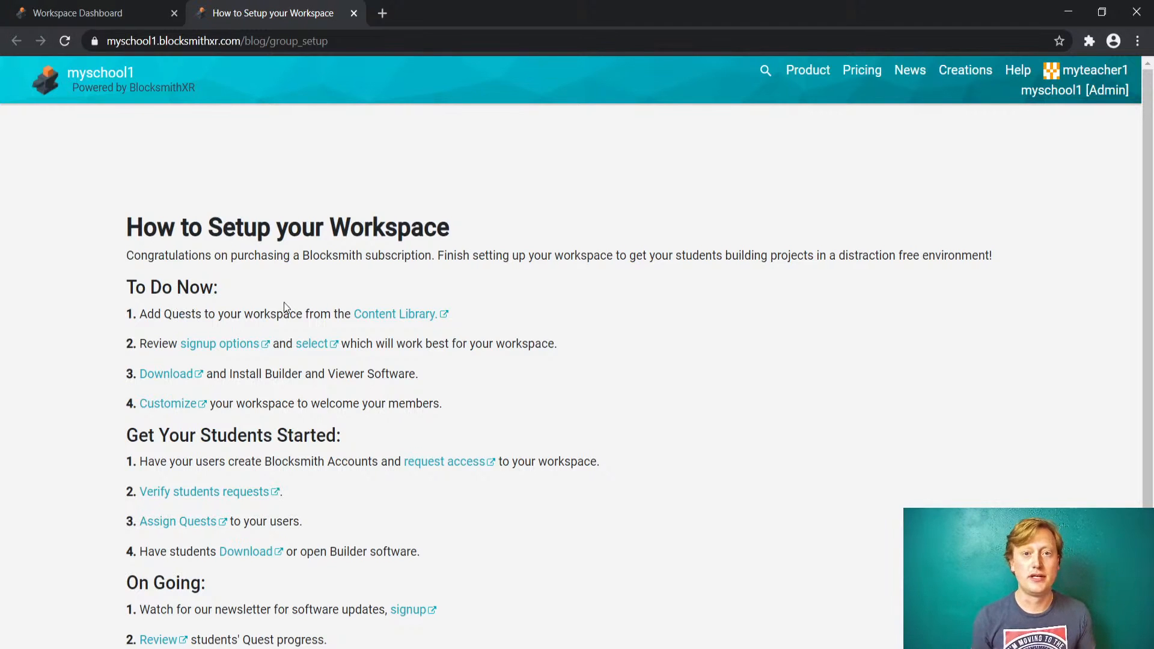
- Open the Content Library from setup step 1 and browse its 12h and 9h curriculum quests
{"action": "left_click", "coordinate": [378, 317]}
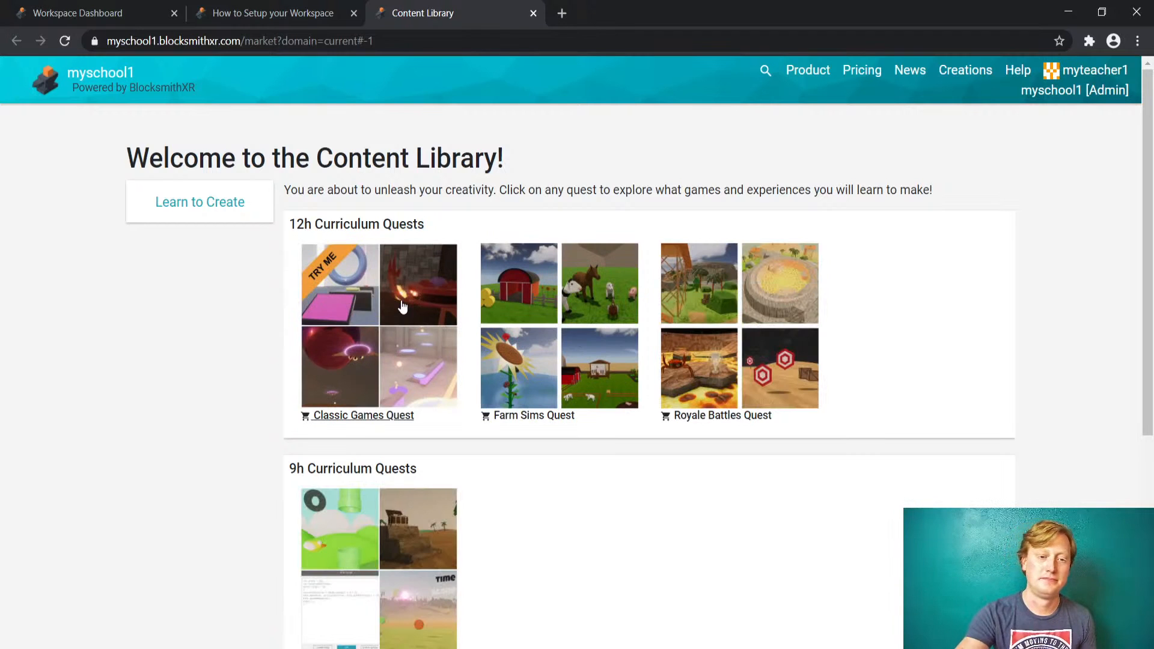
{"action": "scroll", "coordinate": [402, 307], "scroll_direction": "down", "scroll_amount": 5}
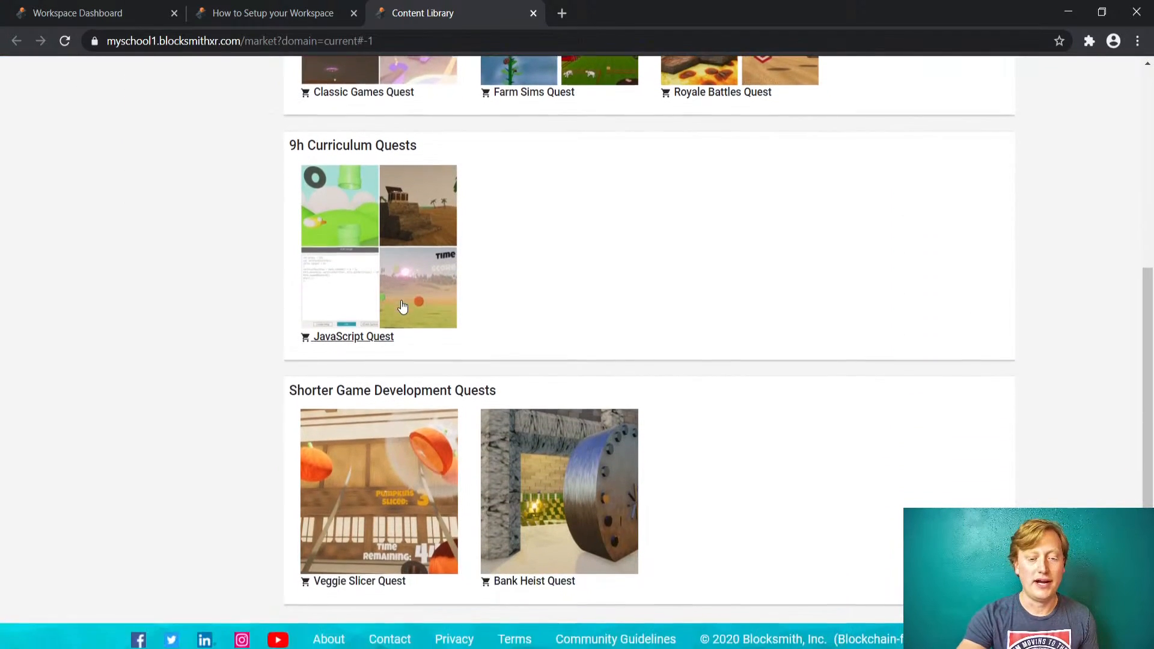
{"action": "scroll", "coordinate": [402, 307], "scroll_direction": "up", "scroll_amount": 5}
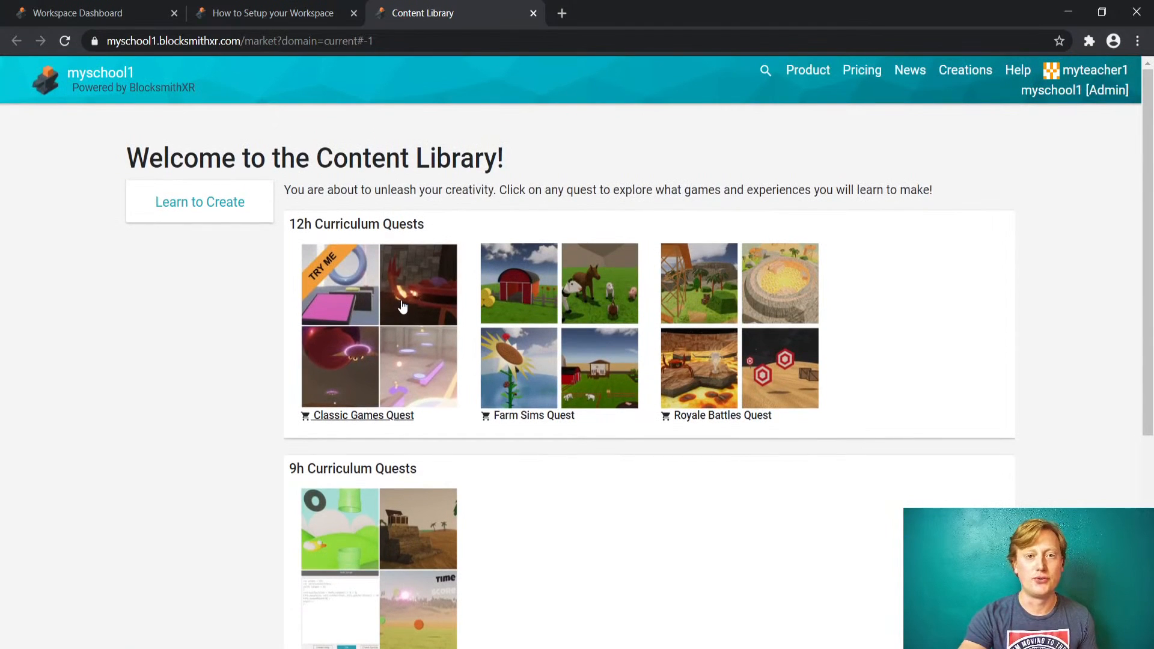
{"action": "scroll", "coordinate": [402, 306], "scroll_direction": "down", "scroll_amount": 4}
{"action": "scroll", "coordinate": [402, 307], "scroll_direction": "up", "scroll_amount": 4}
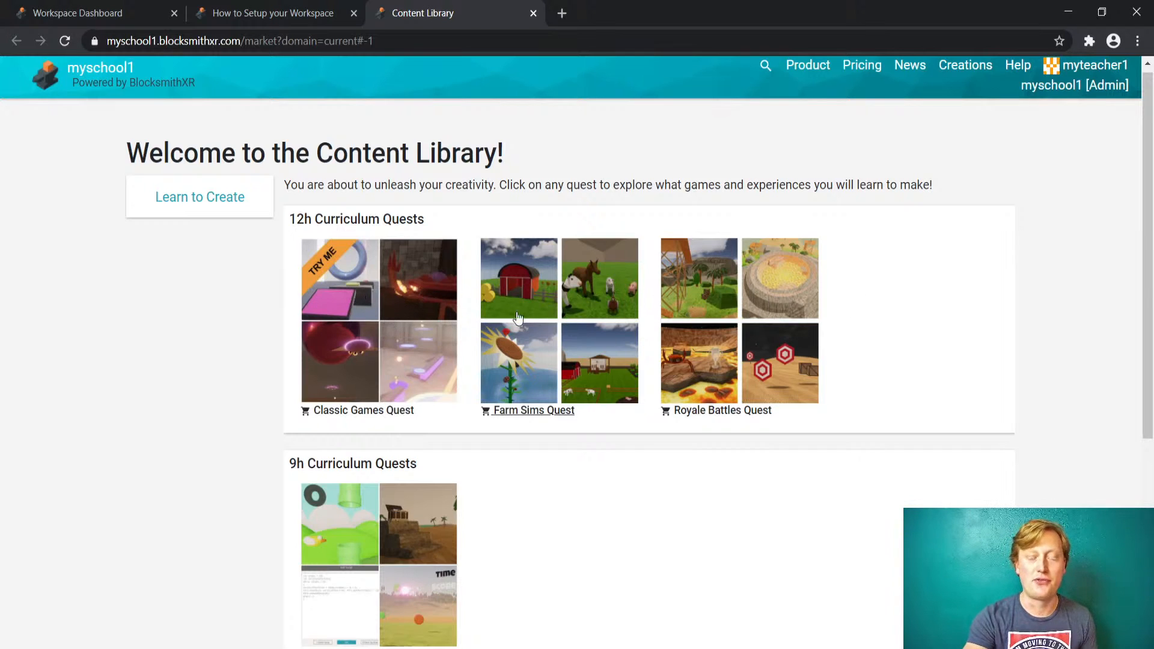
- View Classic Games Quest details: image carousel, grade level 5 - 12, 12 - 18 hour duration
{"action": "left_click", "coordinate": [418, 298]}
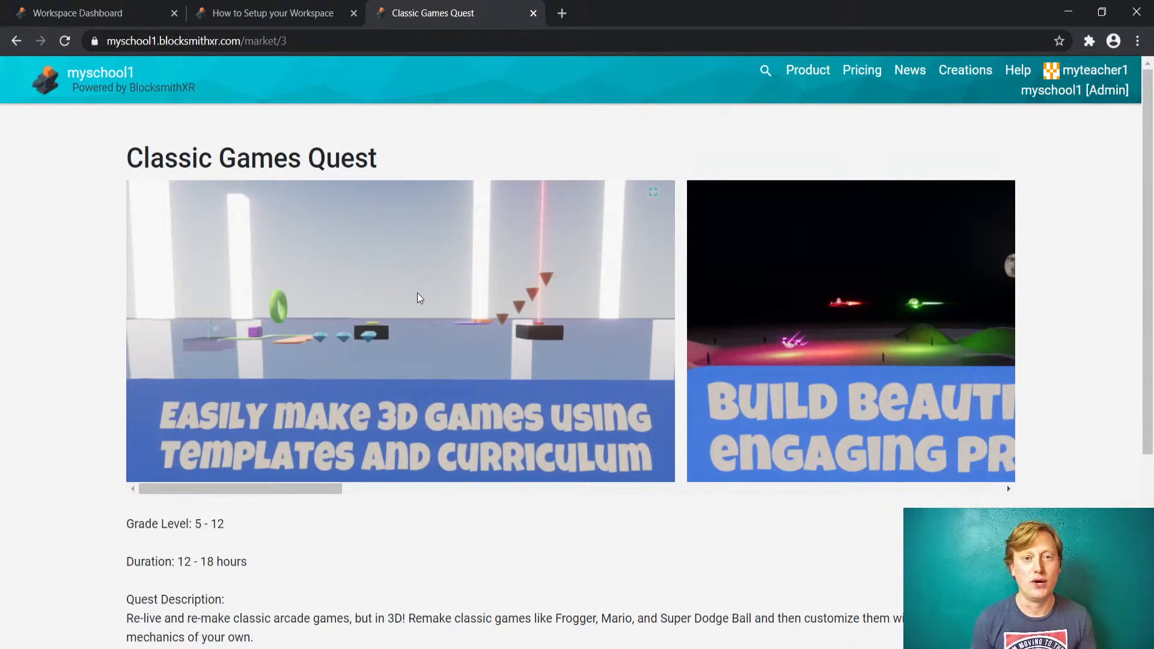
{"action": "mouse_move", "coordinate": [186, 488]}
{"action": "left_mouse_down"}
{"action": "mouse_move", "coordinate": [306, 473]}
{"action": "mouse_move", "coordinate": [415, 515]}
{"action": "mouse_move", "coordinate": [724, 545]}
{"action": "mouse_move", "coordinate": [525, 546]}
{"action": "mouse_move", "coordinate": [316, 503]}
{"action": "mouse_move", "coordinate": [167, 493]}
{"action": "left_mouse_up"}
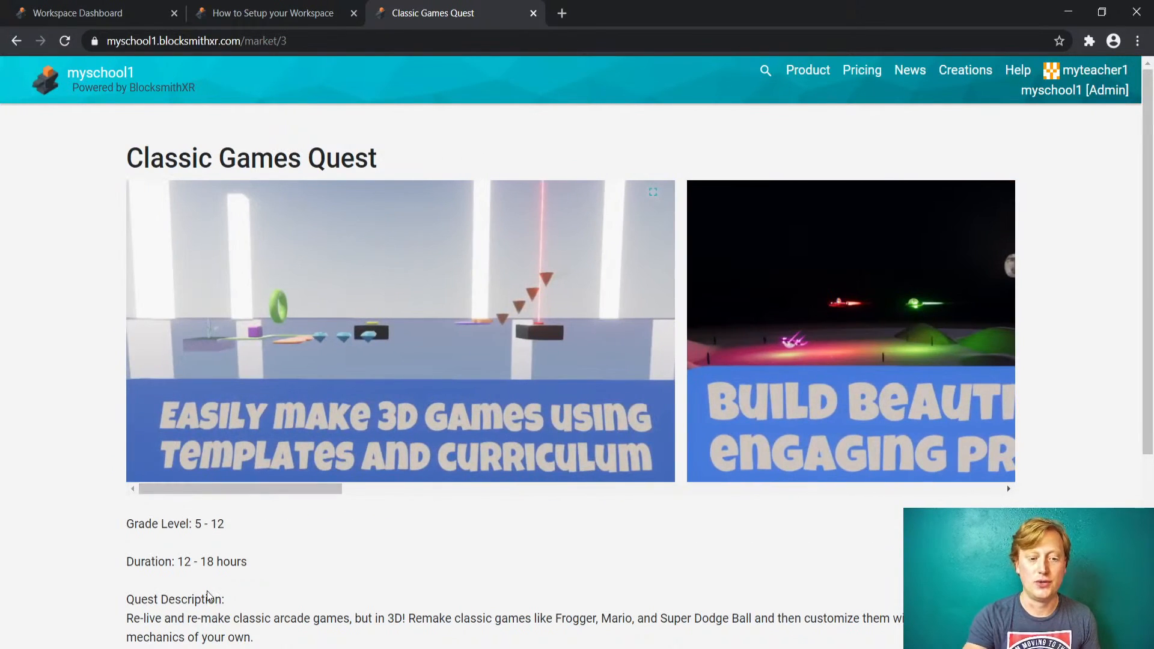
{"action": "scroll", "coordinate": [209, 597], "scroll_direction": "down", "scroll_amount": 5}
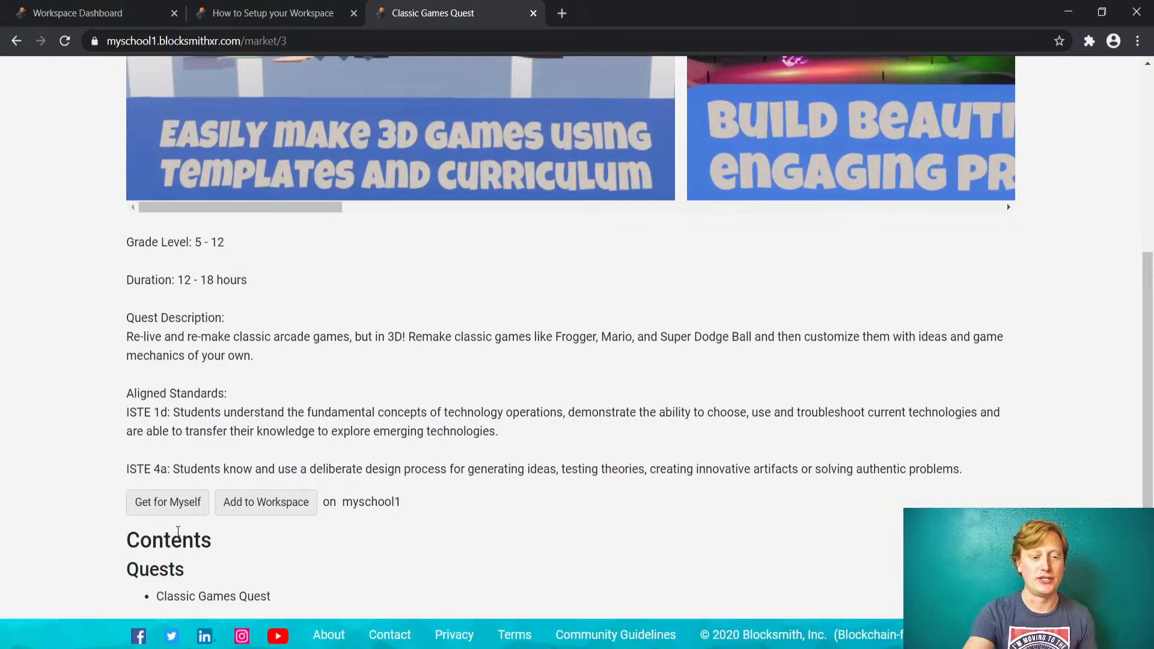
- Add Classic Games Quest to the myschool1 workspace and go to its Quests list
{"action": "left_click", "coordinate": [286, 509]}
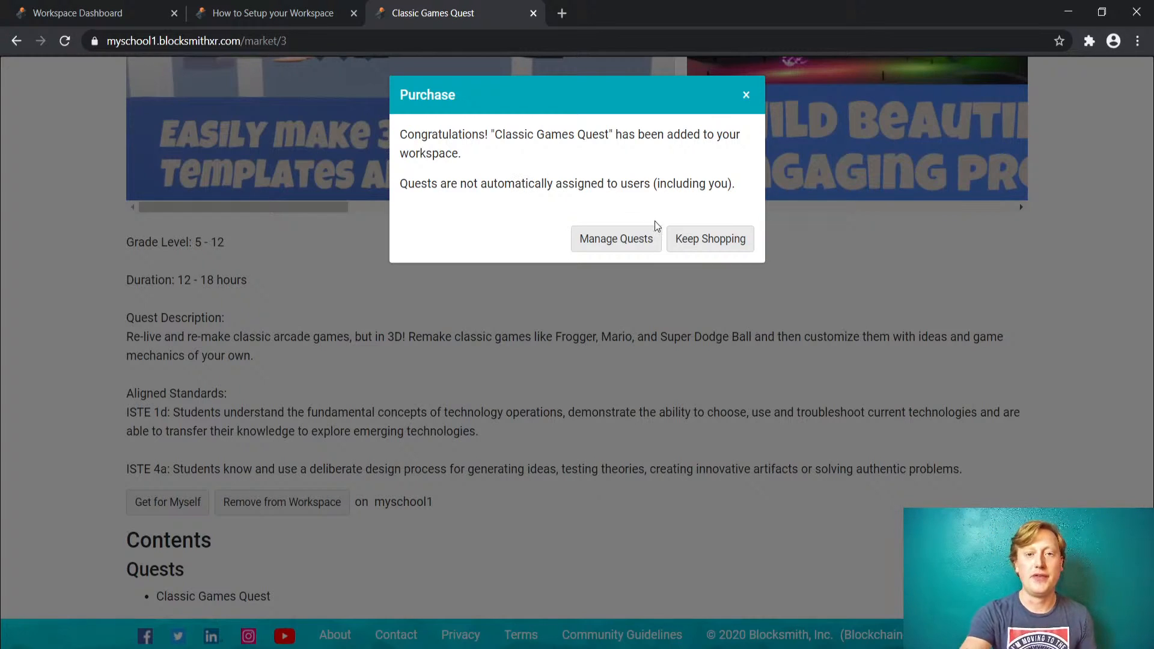
{"action": "left_click", "coordinate": [609, 240]}
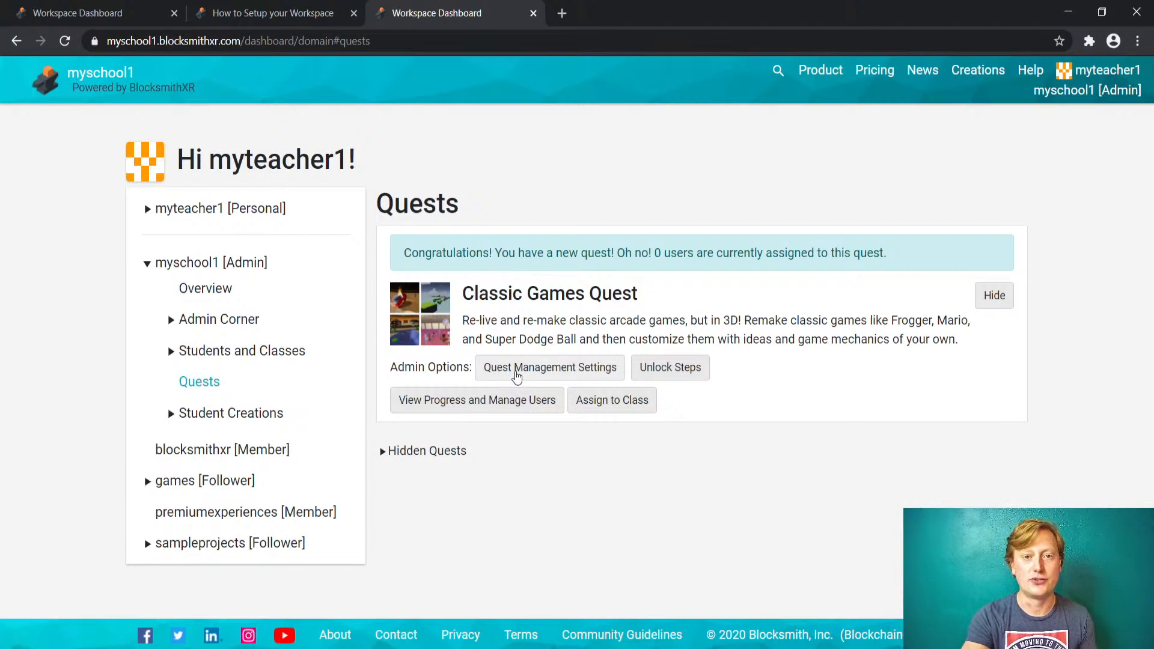
- Set Classic Games Quest to auto-assign to all workspace users, saving and confirming the warning
{"action": "left_click", "coordinate": [517, 375]}
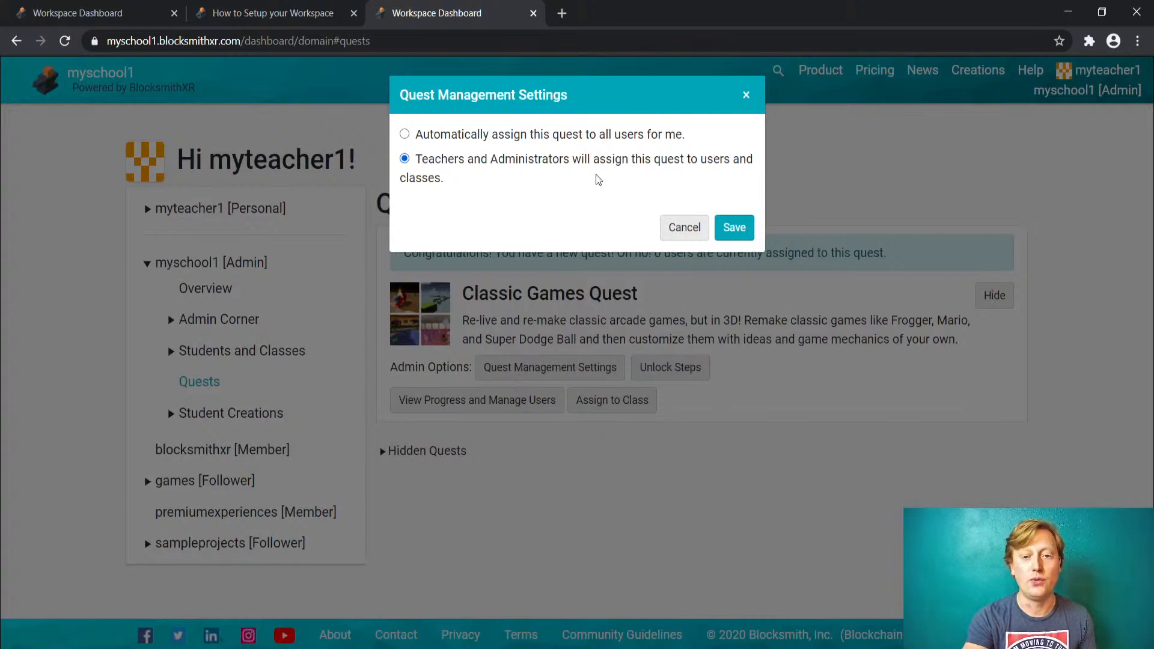
{"action": "left_click", "coordinate": [451, 135]}
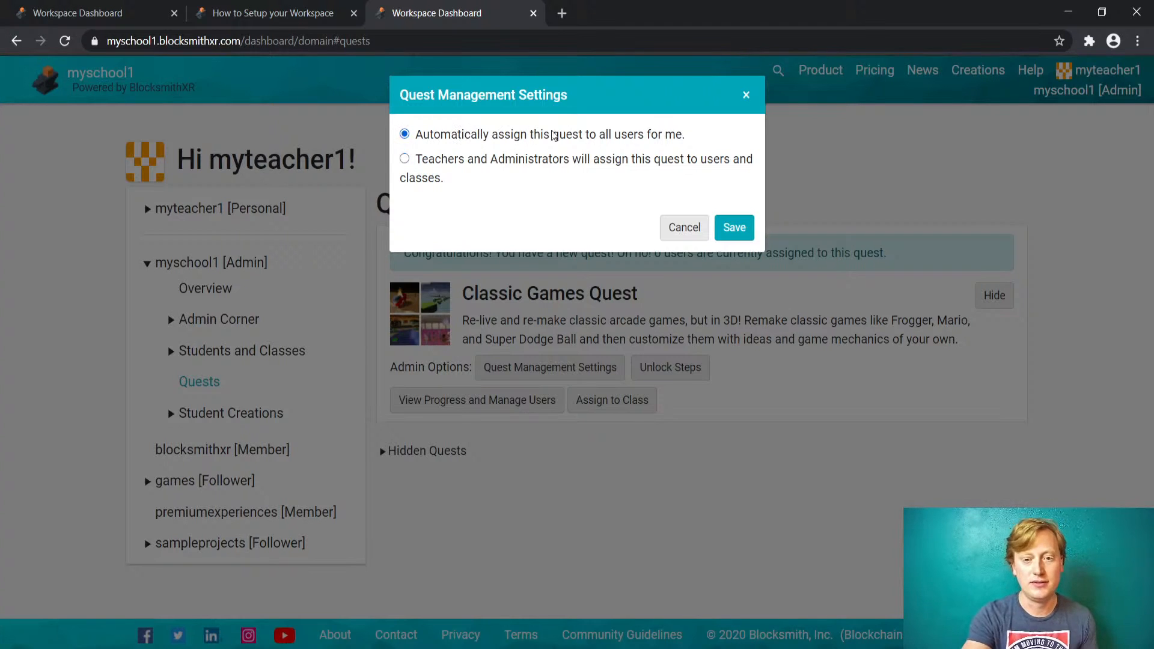
{"action": "left_click", "coordinate": [735, 227]}
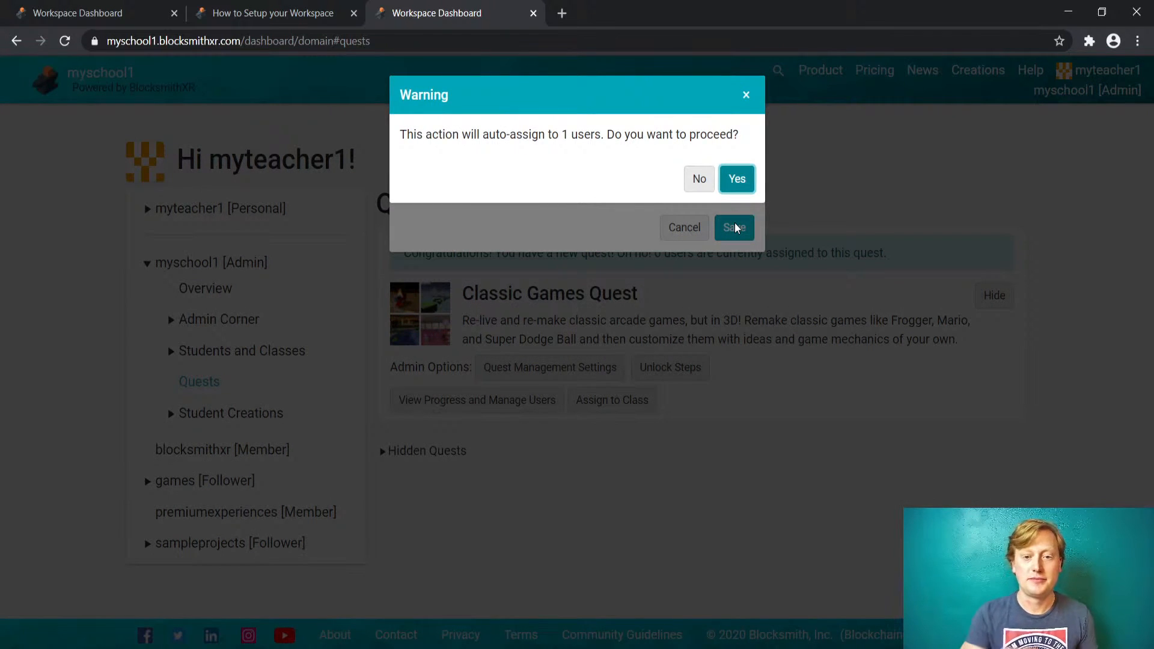
{"action": "left_click", "coordinate": [736, 180]}
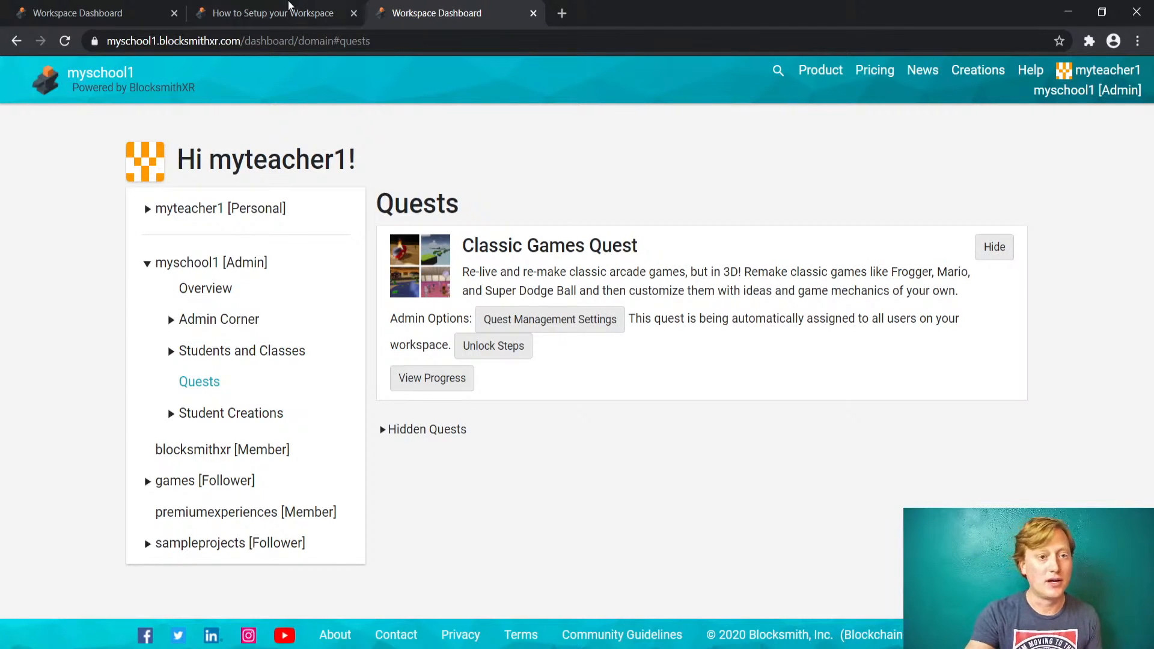
- Check the dashboard tab, return to the setup guide, and open the workspace Signup Settings
{"action": "left_click", "coordinate": [66, 12]}
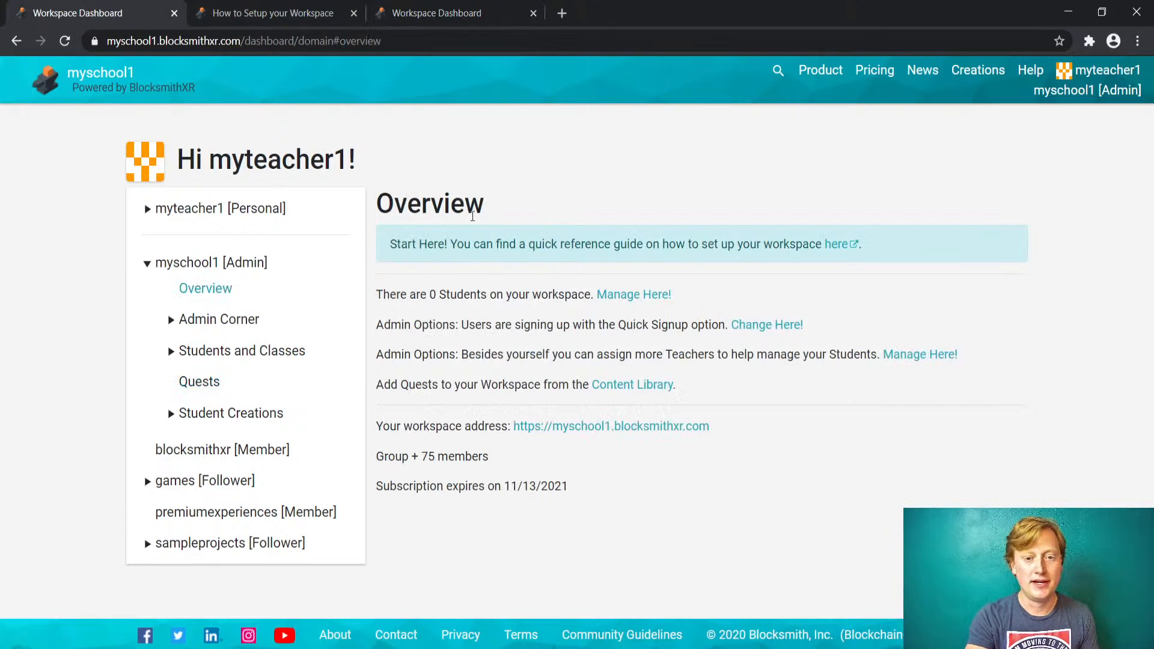
{"action": "left_click", "coordinate": [278, 12]}
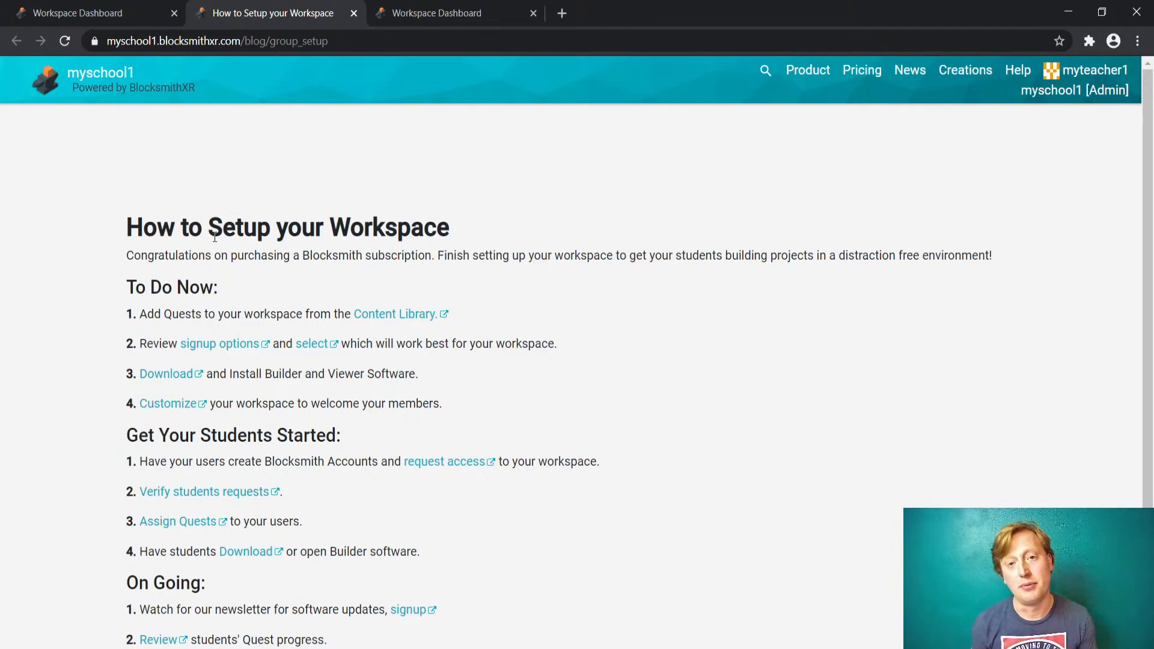
{"action": "left_click", "coordinate": [317, 344]}
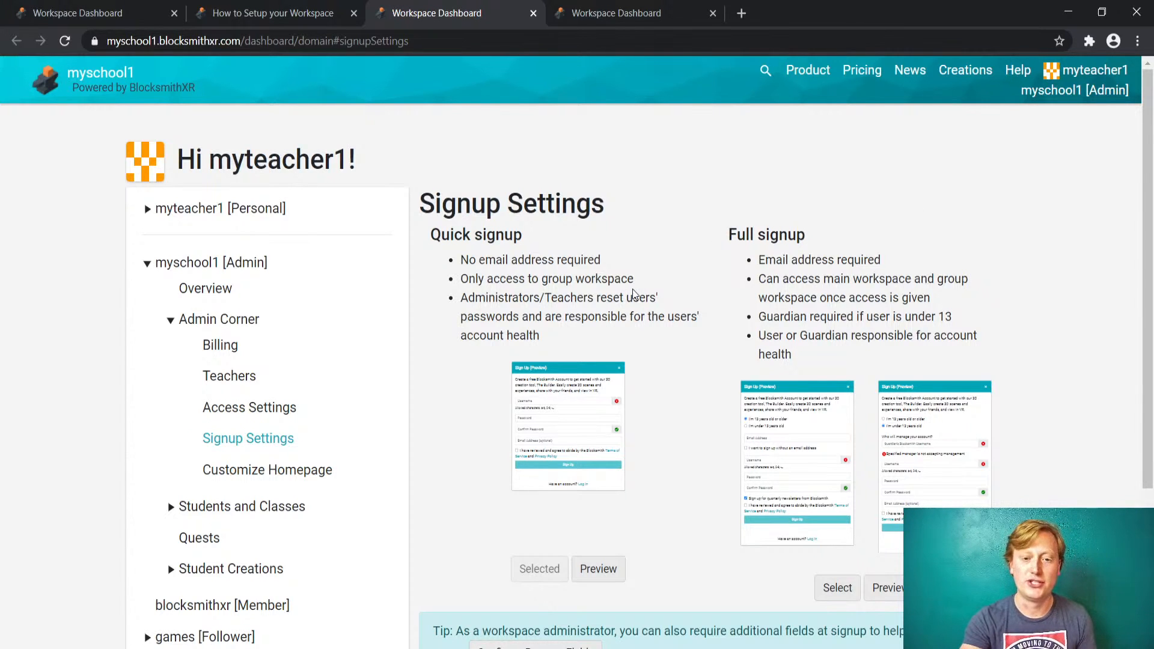
- Review Signup Settings with Quick signup kept selected, then return to the setup guide
{"action": "scroll", "coordinate": [634, 295], "scroll_direction": "down", "scroll_amount": 2}
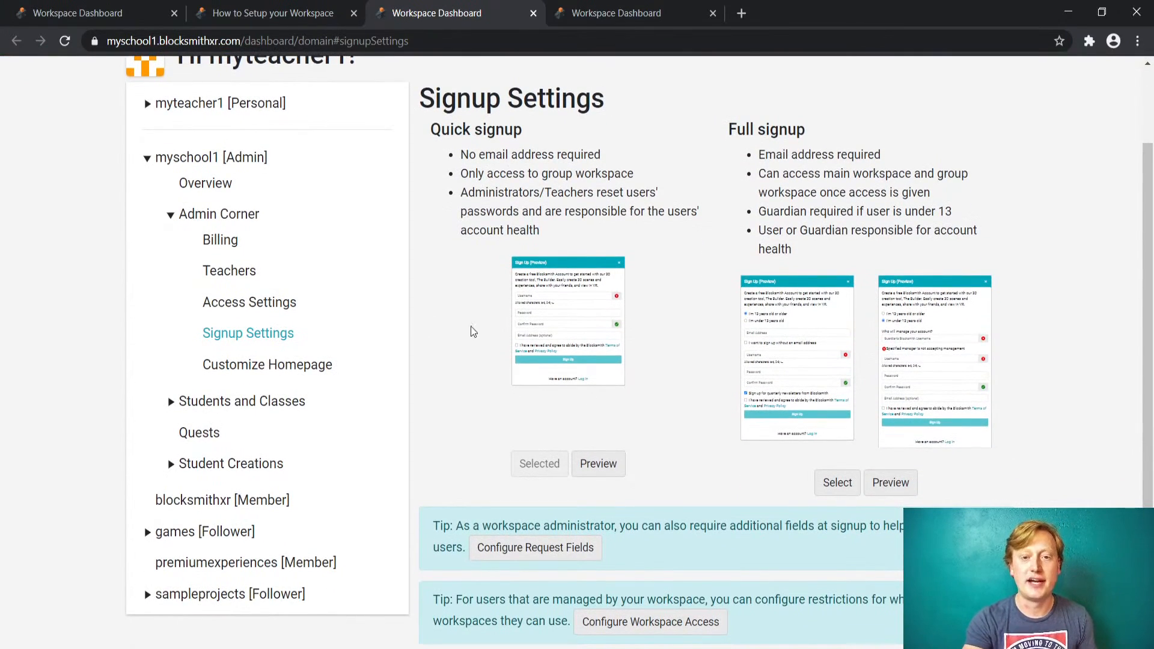
{"action": "left_click", "coordinate": [334, 15]}
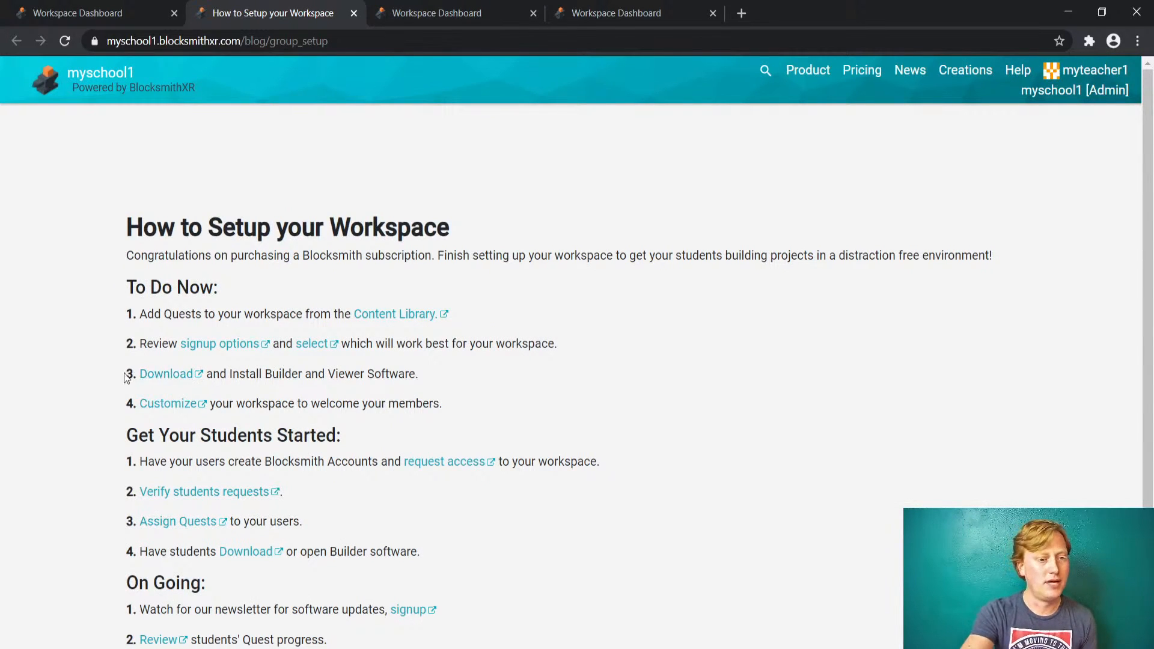
- Open the version 5.6.1 Builder and Viewer Downloads page from step 3, then return to the setup guide
{"action": "left_click", "coordinate": [161, 374]}
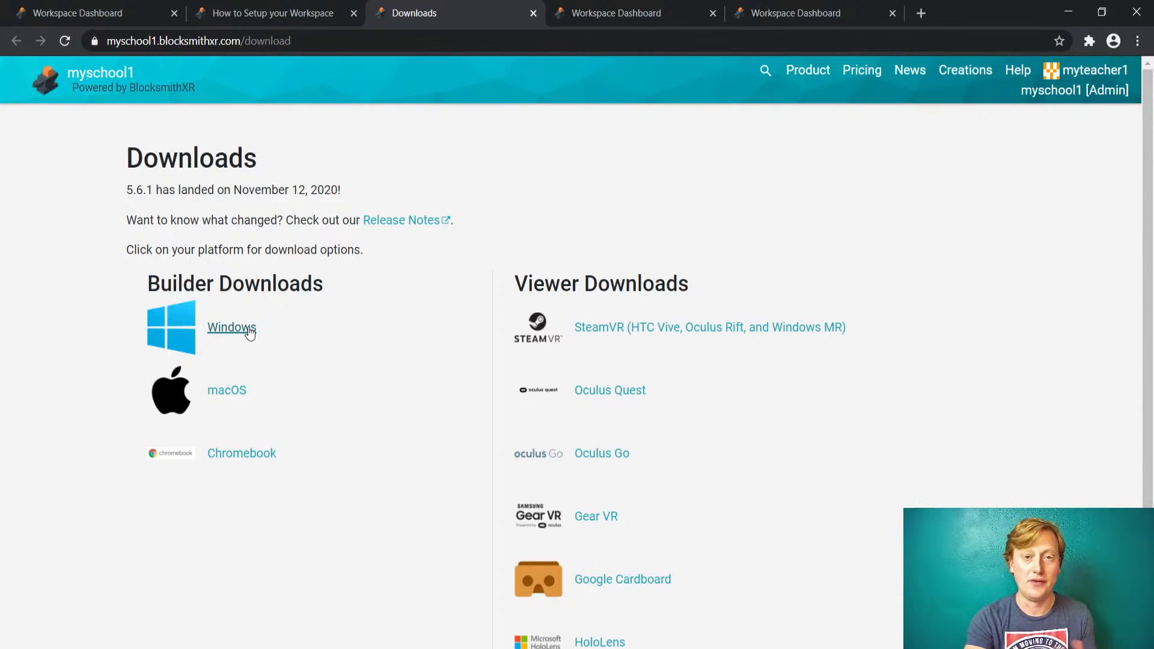
{"action": "left_click", "coordinate": [310, 13]}
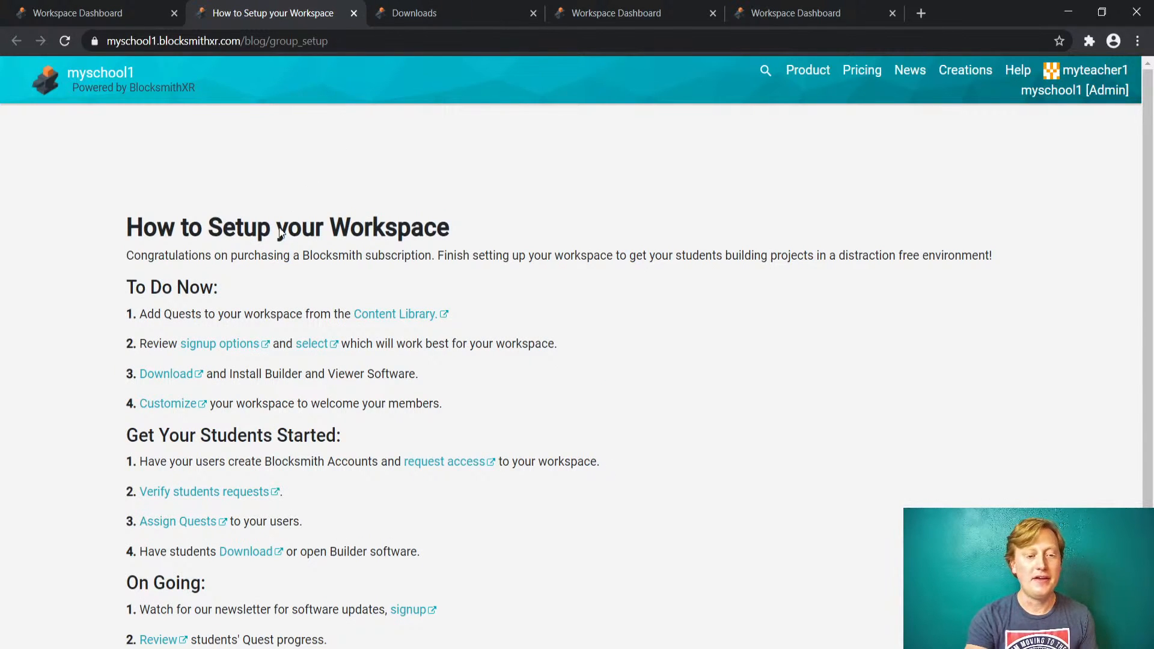
- Skim the Customize Workspace Homepage guide, then open the myschool1 homepage with its Self Paced Curriculum banner
{"action": "left_click", "coordinate": [172, 405]}
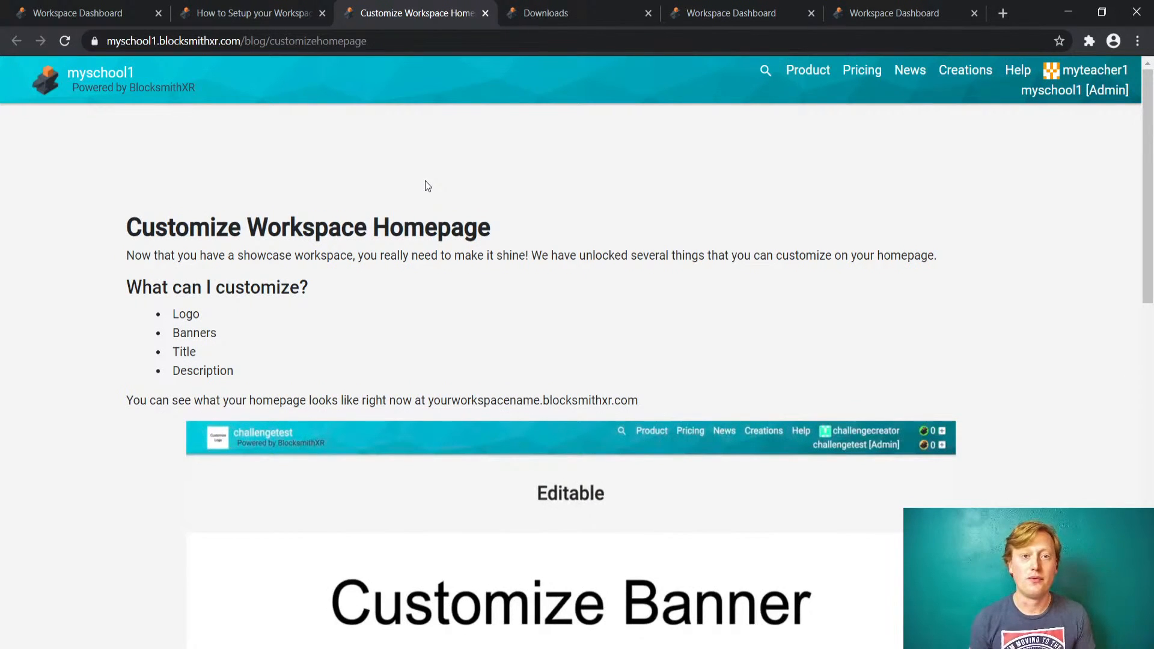
{"action": "scroll", "coordinate": [425, 180], "scroll_direction": "down", "scroll_amount": 2}
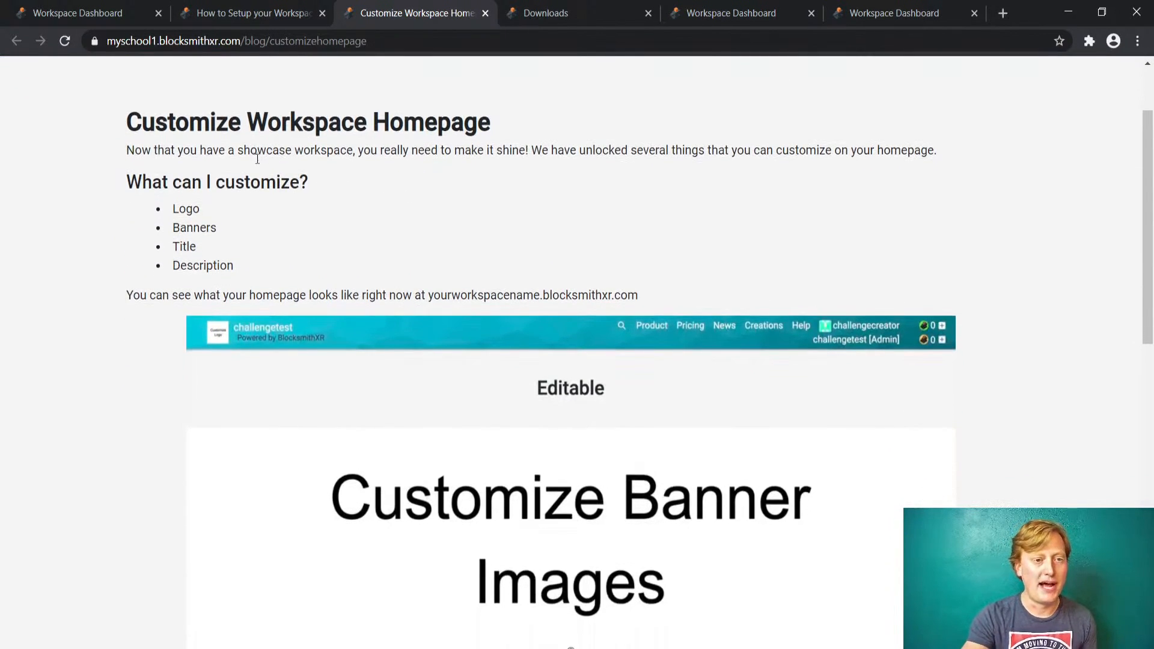
{"action": "scroll", "coordinate": [309, 175], "scroll_direction": "up", "scroll_amount": 2}
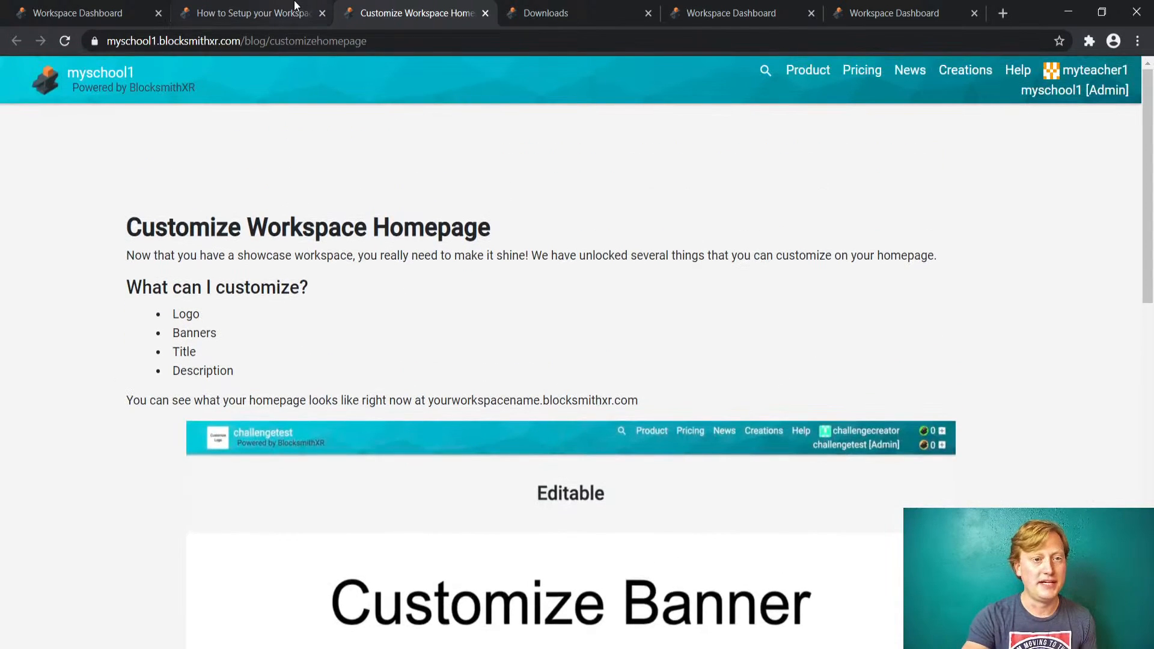
{"action": "left_click", "coordinate": [105, 78]}
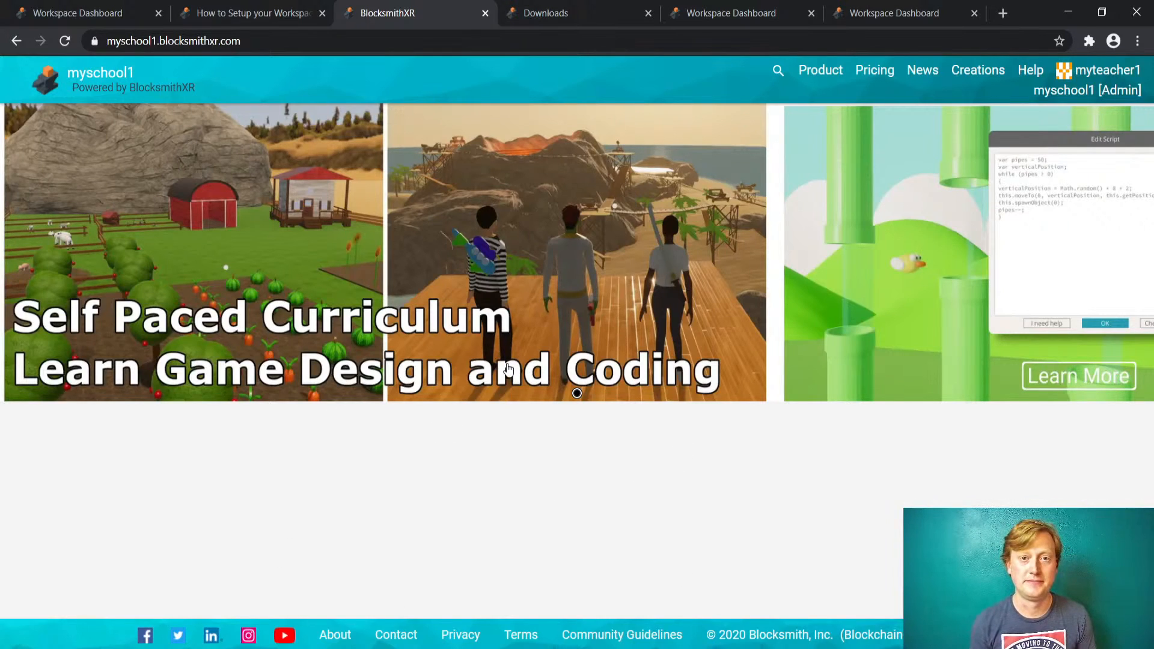
- Review the setup guide again, then return to the myschool1 dashboard Overview showing 0 students
{"action": "left_click", "coordinate": [283, 13]}
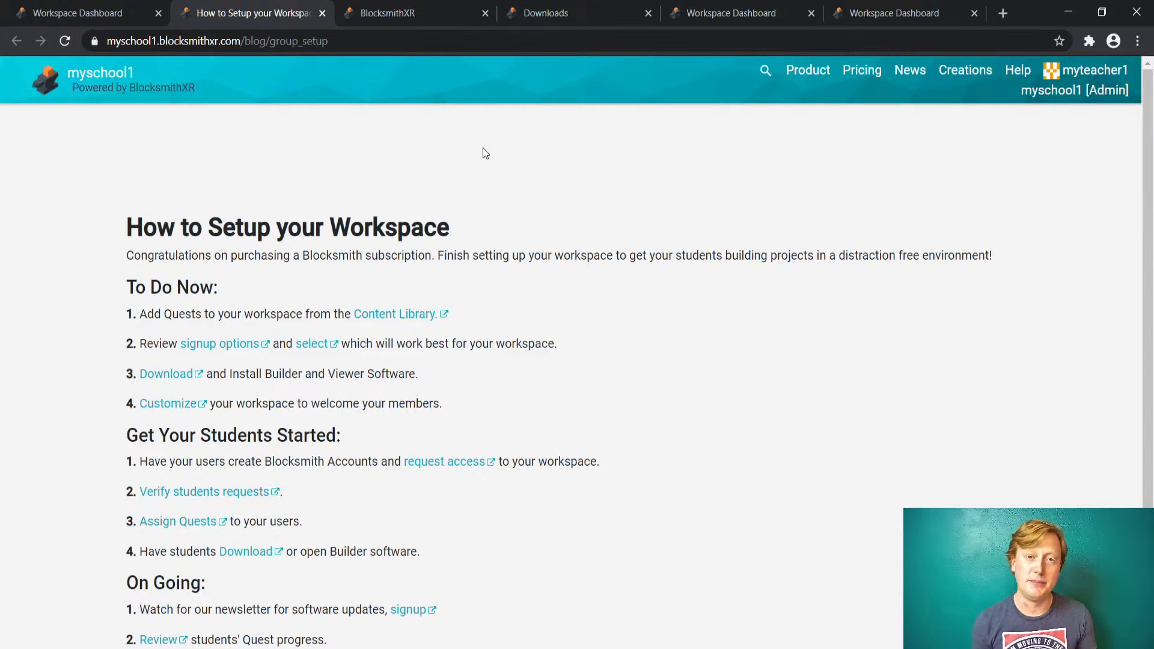
{"action": "scroll", "coordinate": [485, 153], "scroll_direction": "down", "scroll_amount": 1}
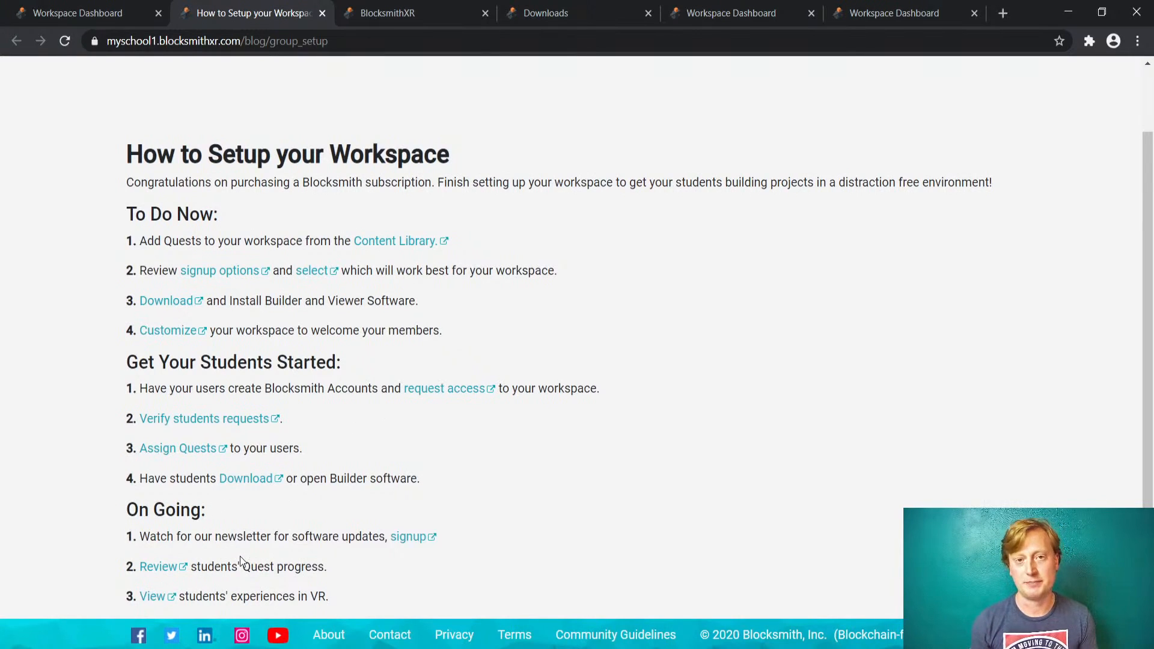
{"action": "scroll", "coordinate": [240, 557], "scroll_direction": "up", "scroll_amount": 2}
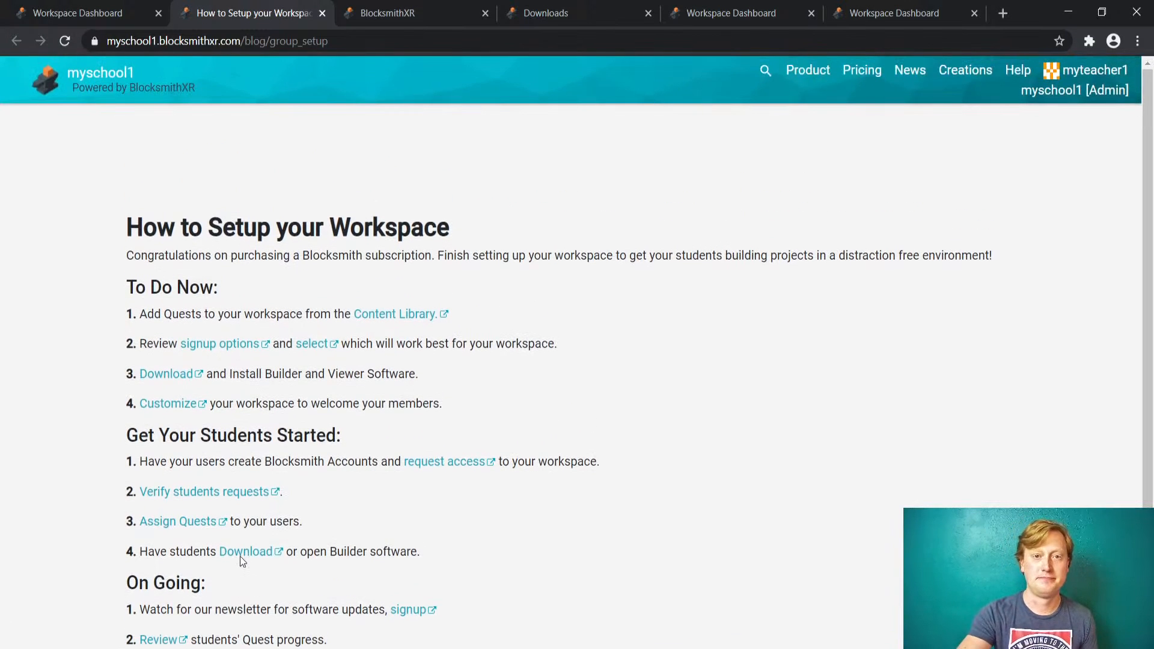
{"action": "left_click", "coordinate": [93, 9]}
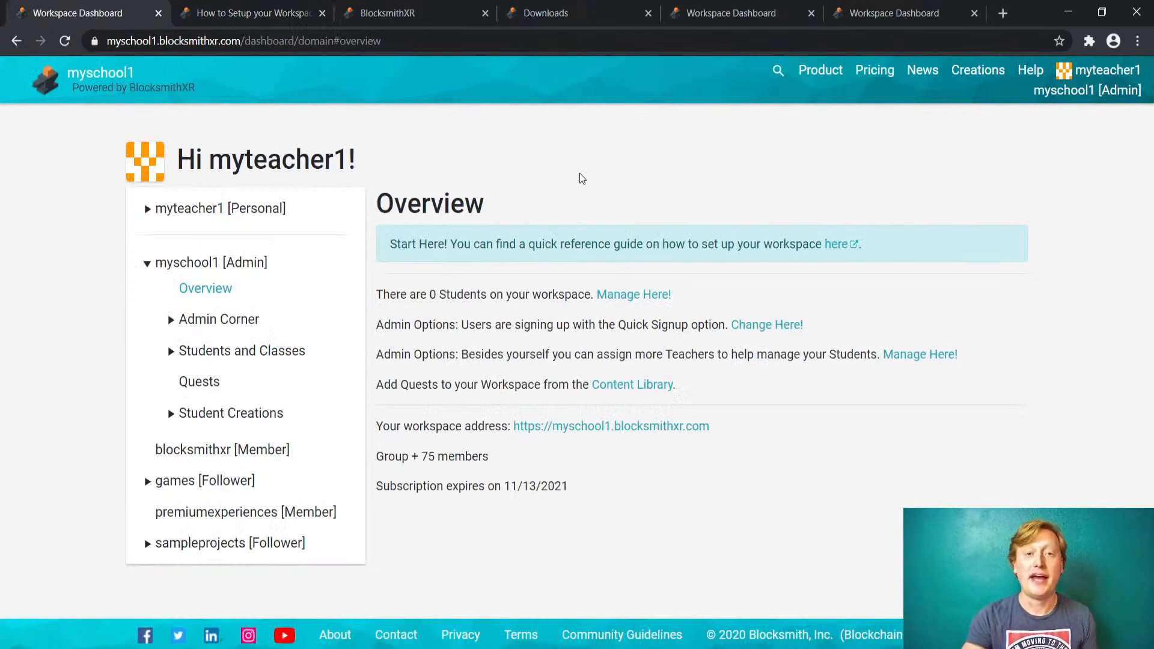